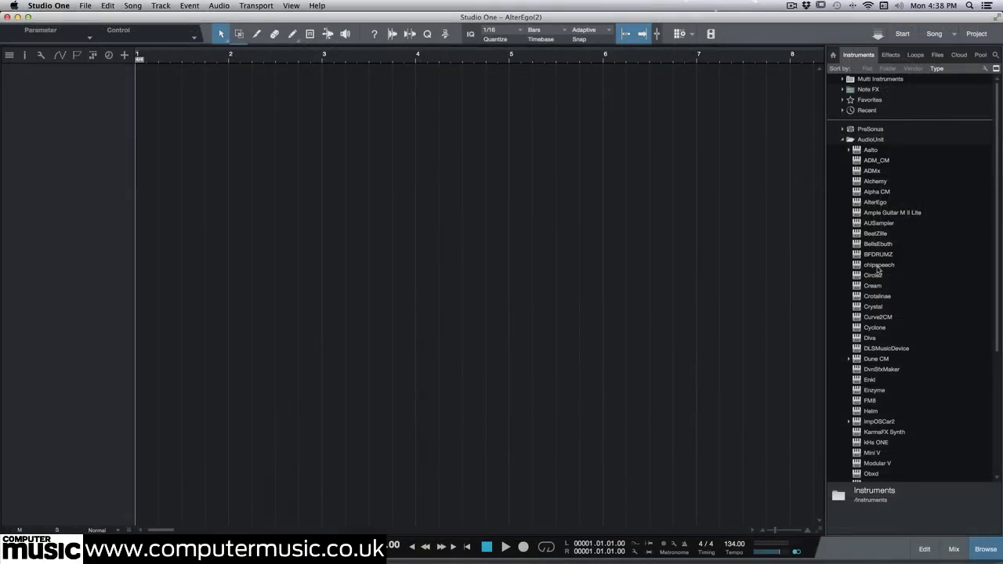
Drag AlterEgo into the arrange view to create its instrument track and show the empty plugin.
{"action": "left_click_drag", "start_coordinate": [874, 202], "coordinate": [421, 282]}
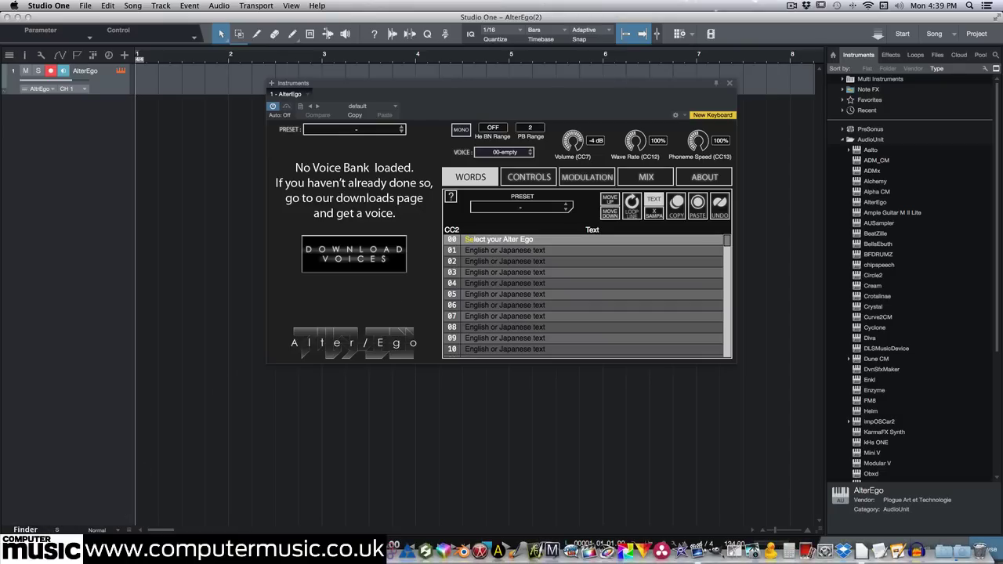
Install Daisy.bank.xml from Downloads > Daisy_v1070 into AlterEgo and confirm the ARIA Engine notice.
{"action": "left_click", "coordinate": [25, 552]}
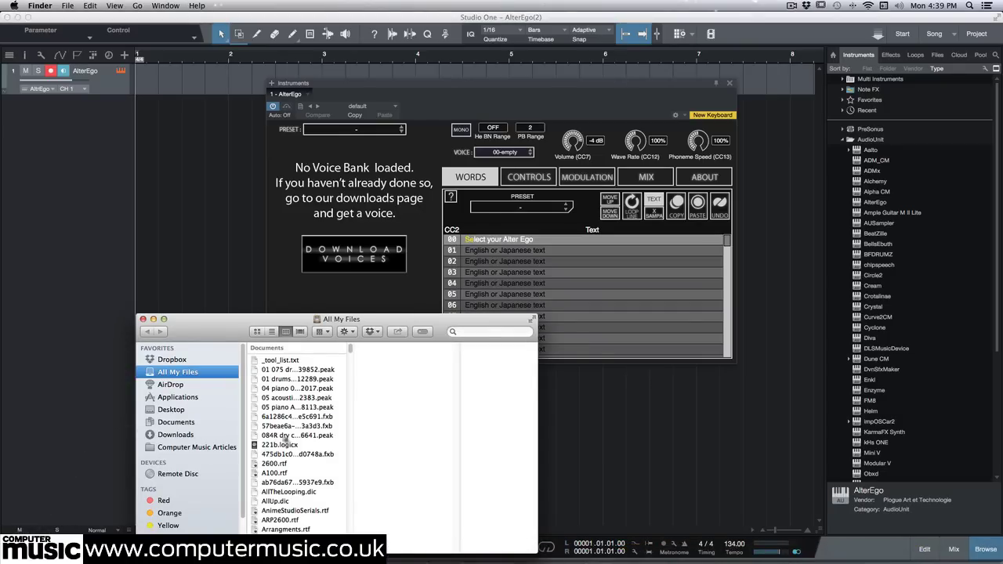
{"action": "left_click", "coordinate": [186, 434]}
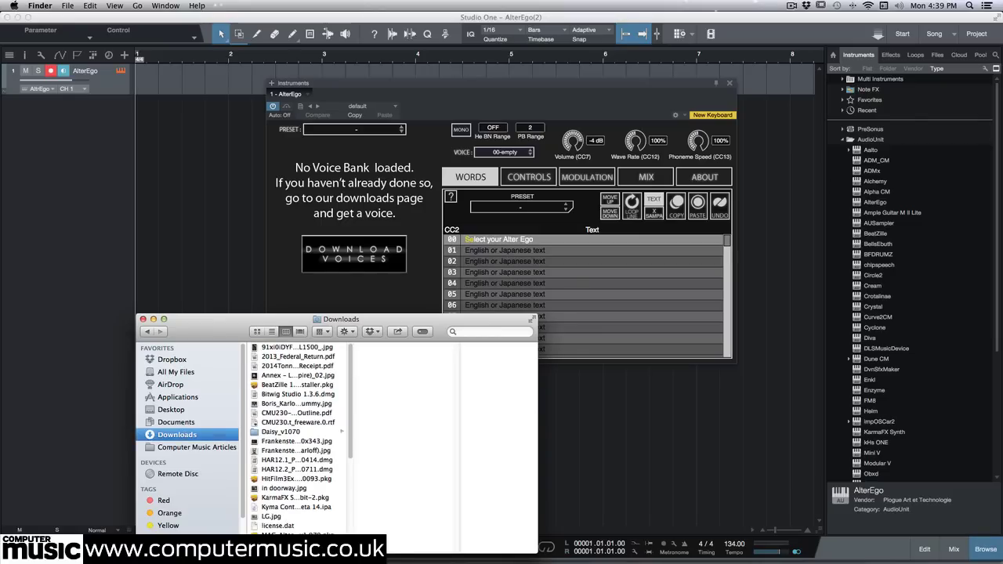
{"action": "left_click", "coordinate": [276, 432]}
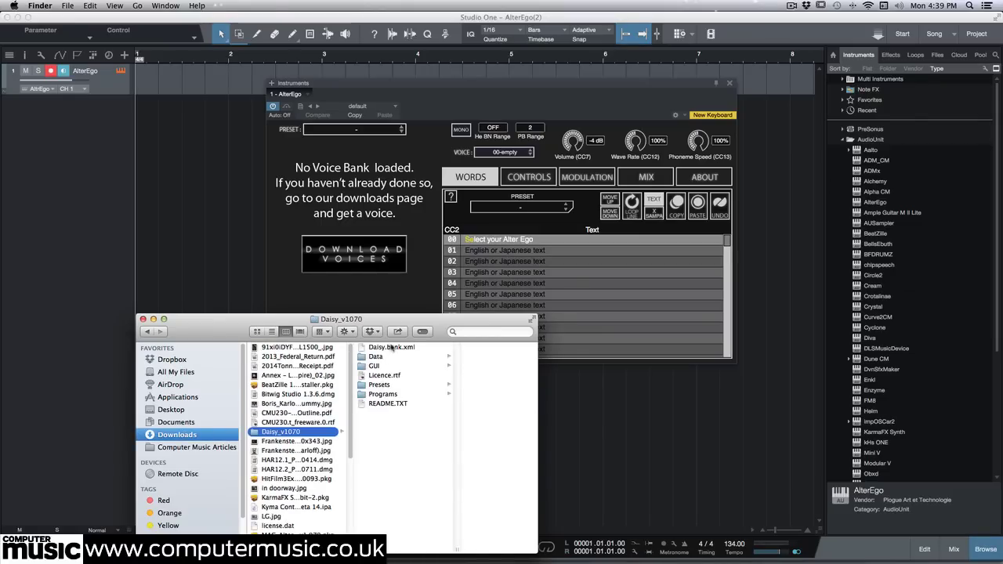
{"action": "left_click_drag", "start_coordinate": [392, 347], "coordinate": [363, 231]}
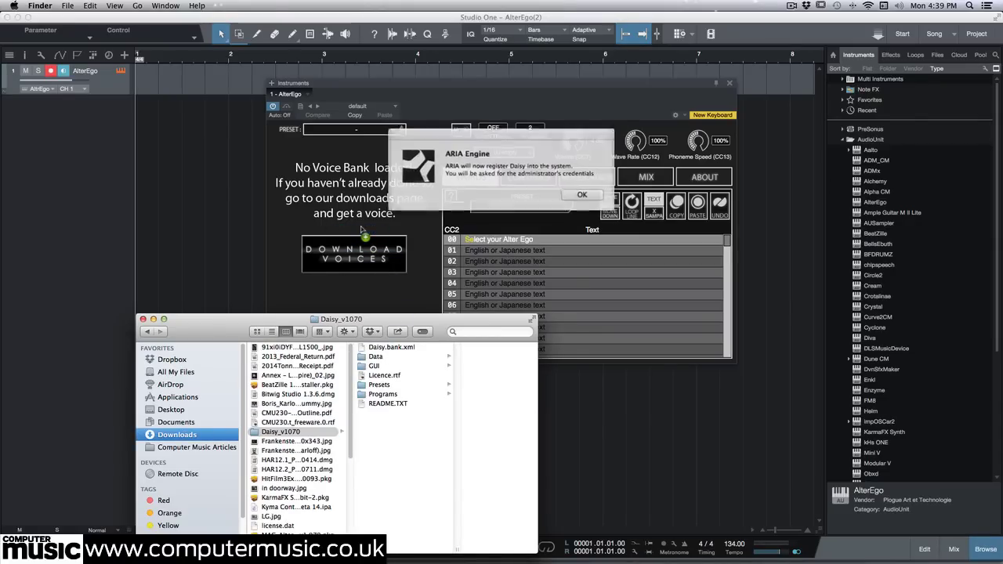
{"action": "left_click", "coordinate": [572, 195]}
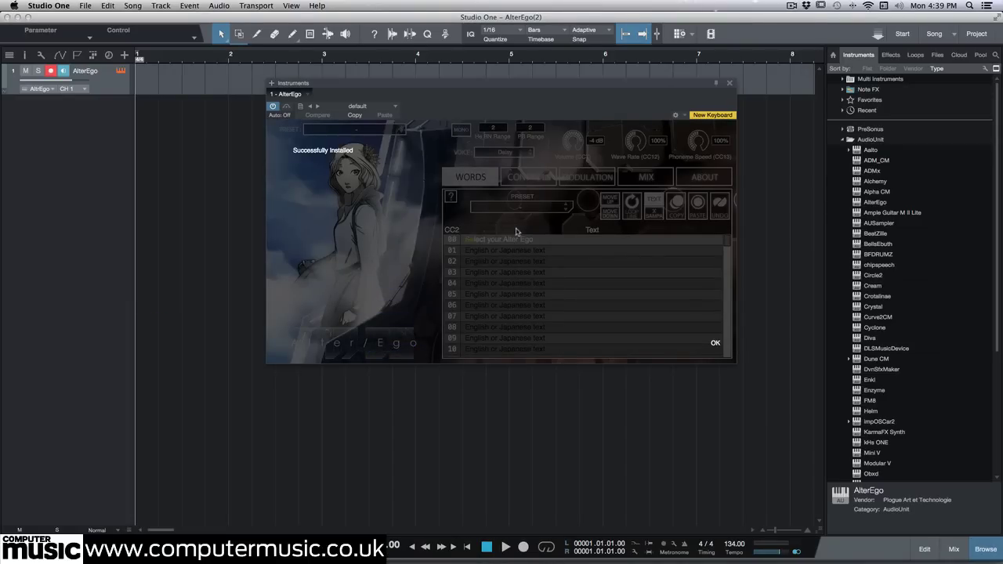
Dismiss the install message and load the Daisy > Daisy Basic preset.
{"action": "left_click", "coordinate": [714, 345]}
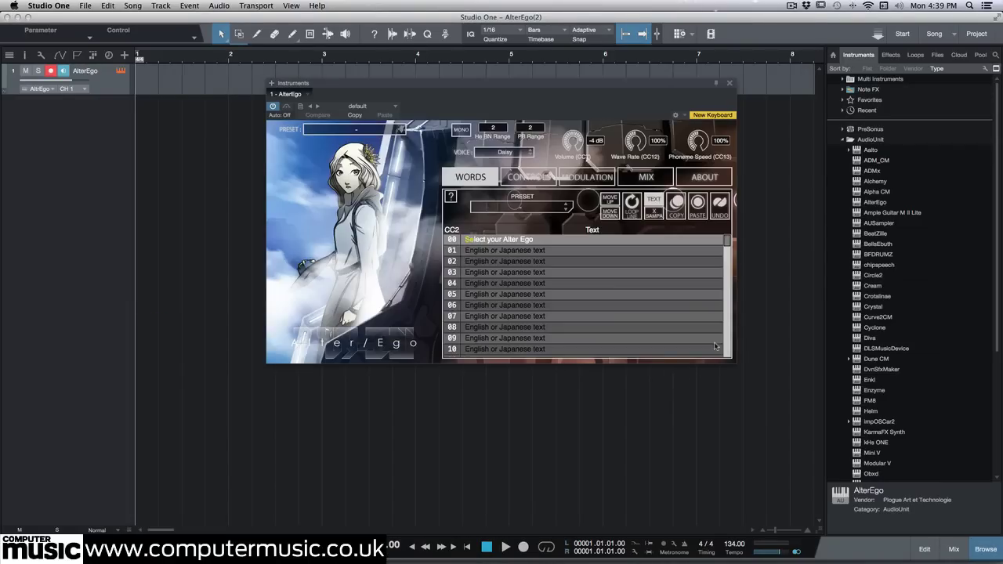
{"action": "left_click", "coordinate": [345, 128]}
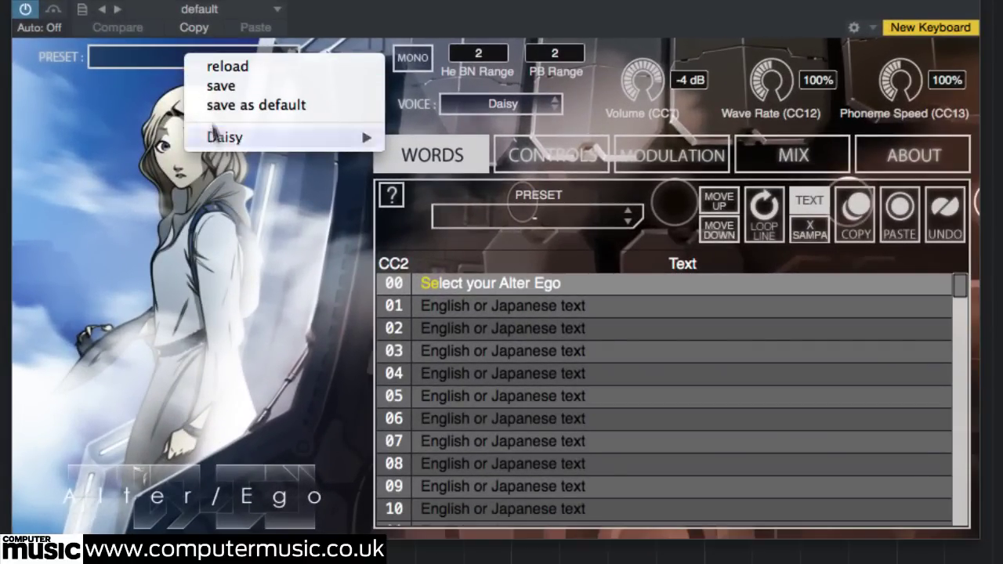
{"action": "mouse_move", "coordinate": [217, 141]}
{"action": "left_click", "coordinate": [435, 138]}
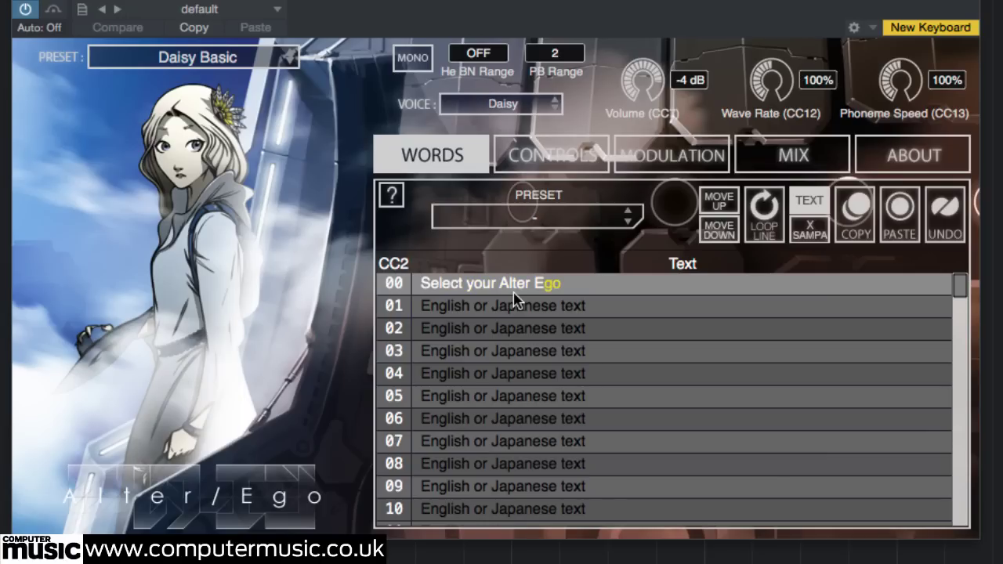
Switch AlterEgo's MONO button to POLY.
{"action": "left_click", "coordinate": [416, 59]}
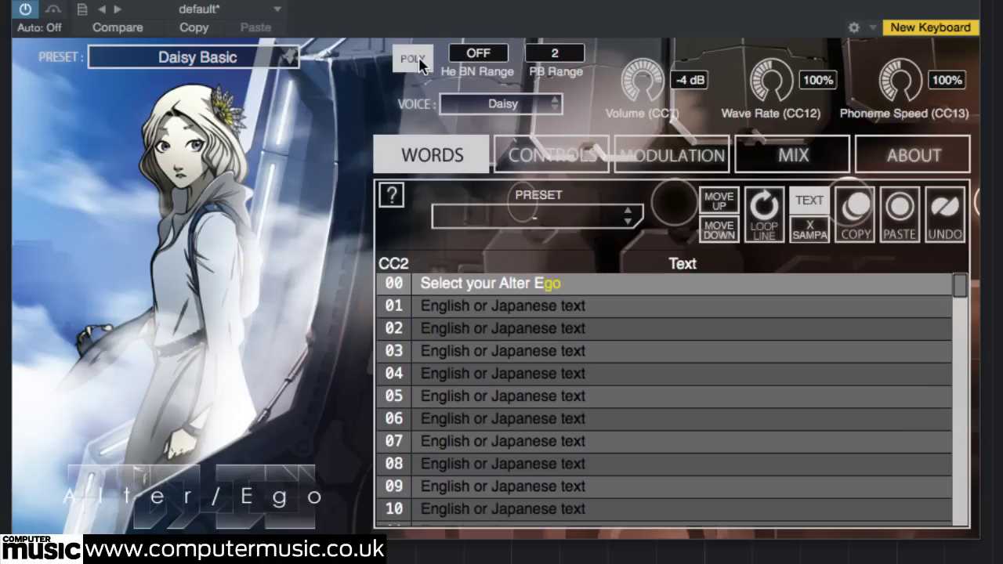
Choose Daisy > Daisy Choir from AlterEgo's preset menu.
{"action": "left_click", "coordinate": [213, 55]}
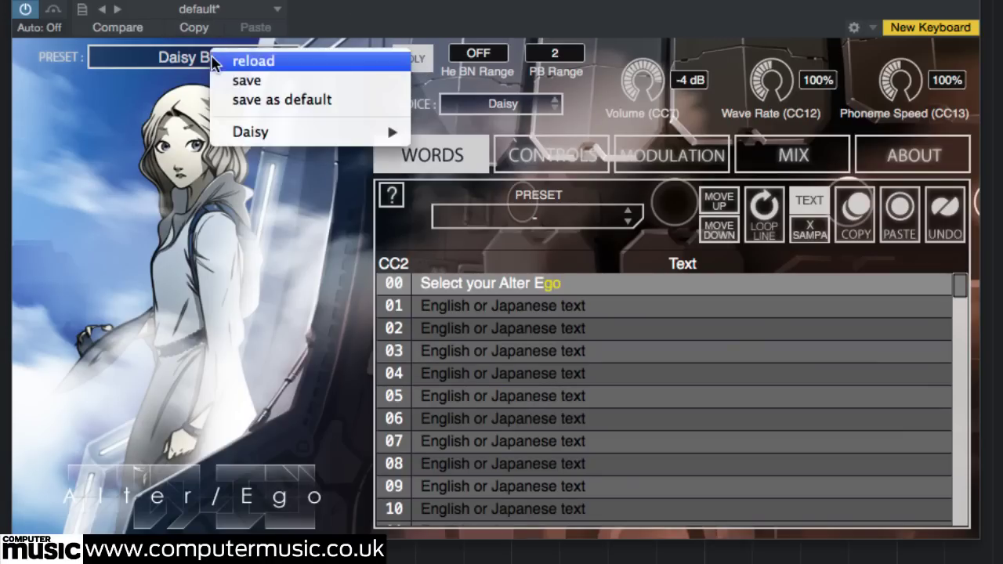
{"action": "mouse_move", "coordinate": [353, 132]}
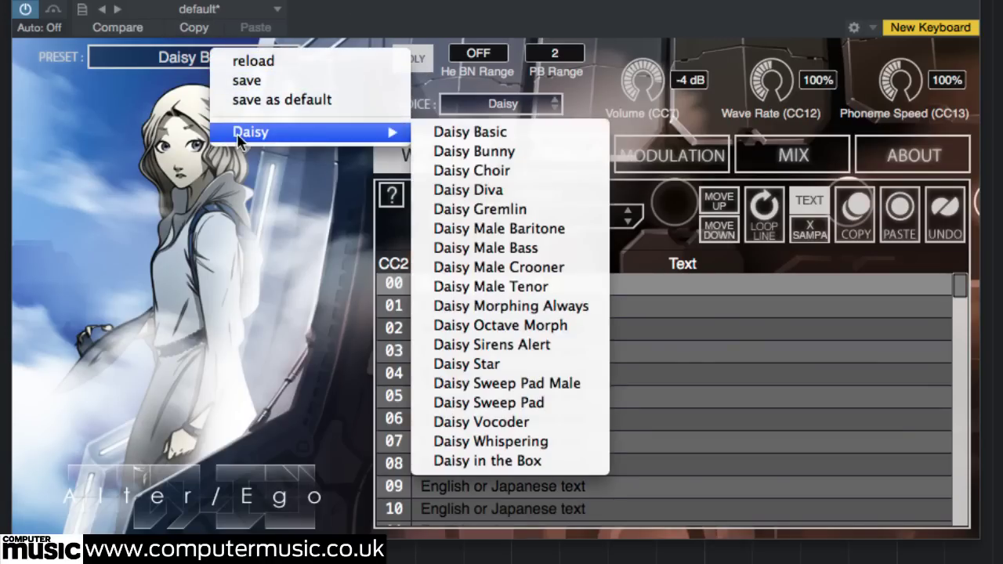
{"action": "left_click", "coordinate": [527, 167]}
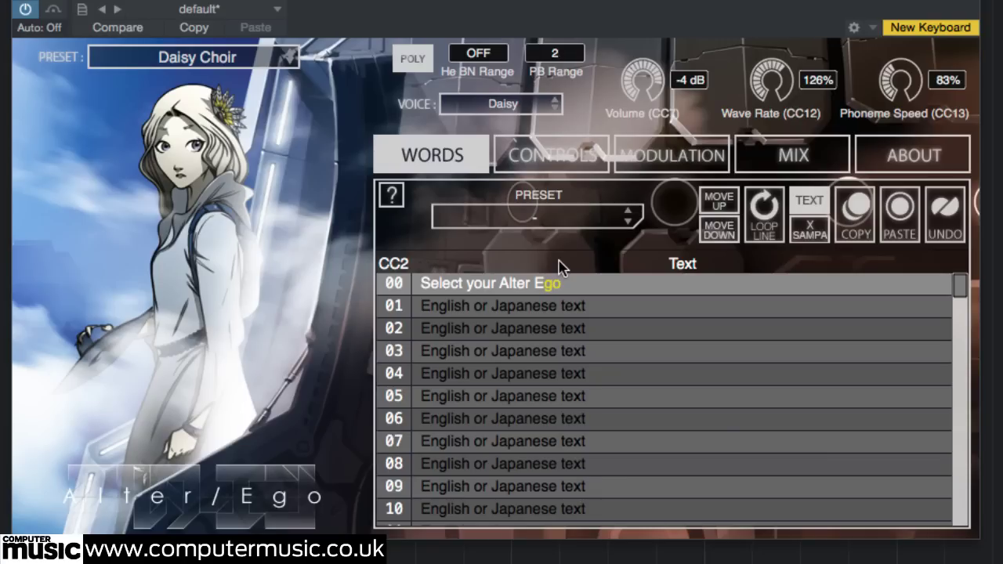
Audition the Français > Bonjour phrase, then Games > Press Fire to Begin.
{"action": "left_click", "coordinate": [530, 220]}
{"action": "mouse_move", "coordinate": [558, 271]}
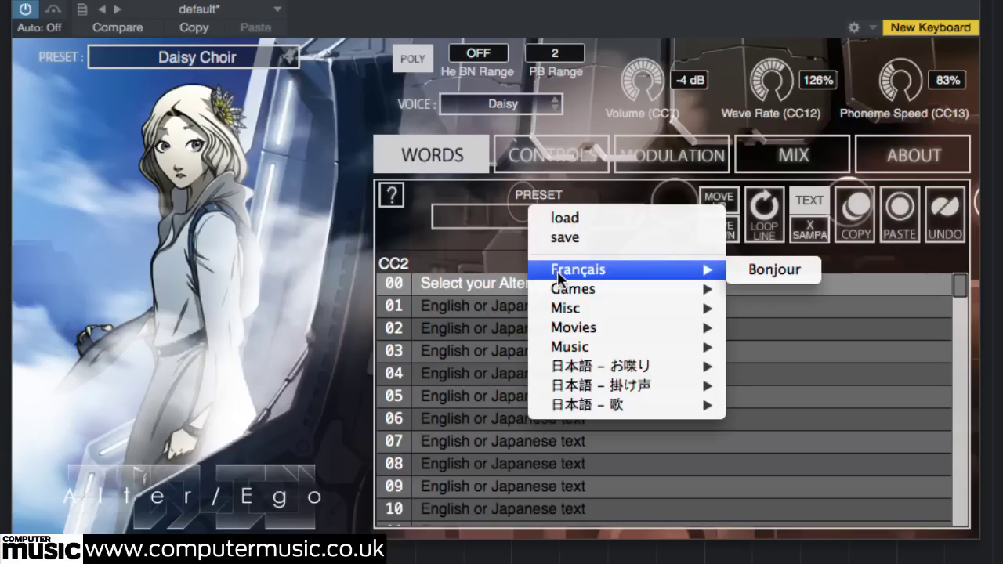
{"action": "left_click", "coordinate": [790, 276]}
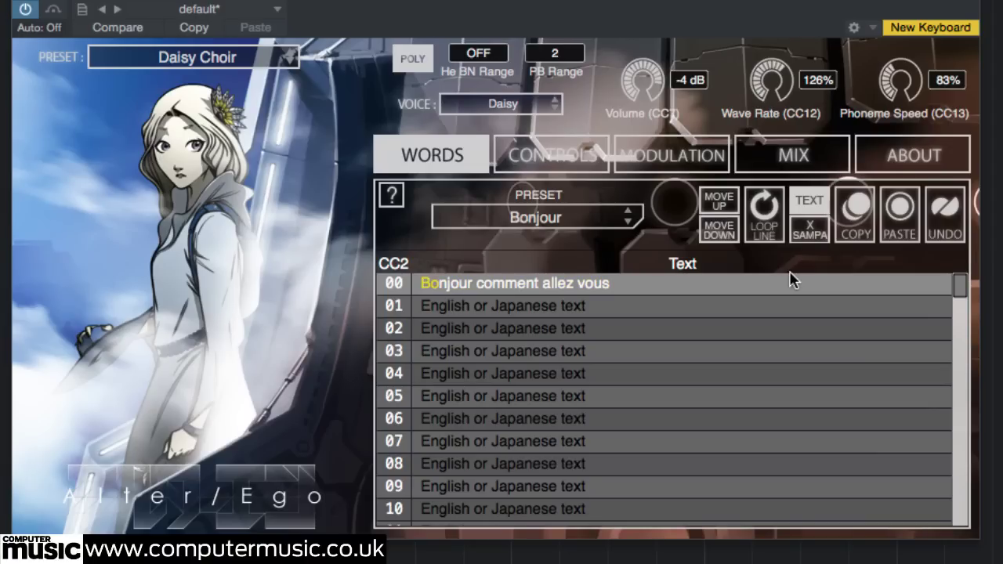
{"action": "left_click", "coordinate": [631, 215]}
{"action": "mouse_move", "coordinate": [670, 292]}
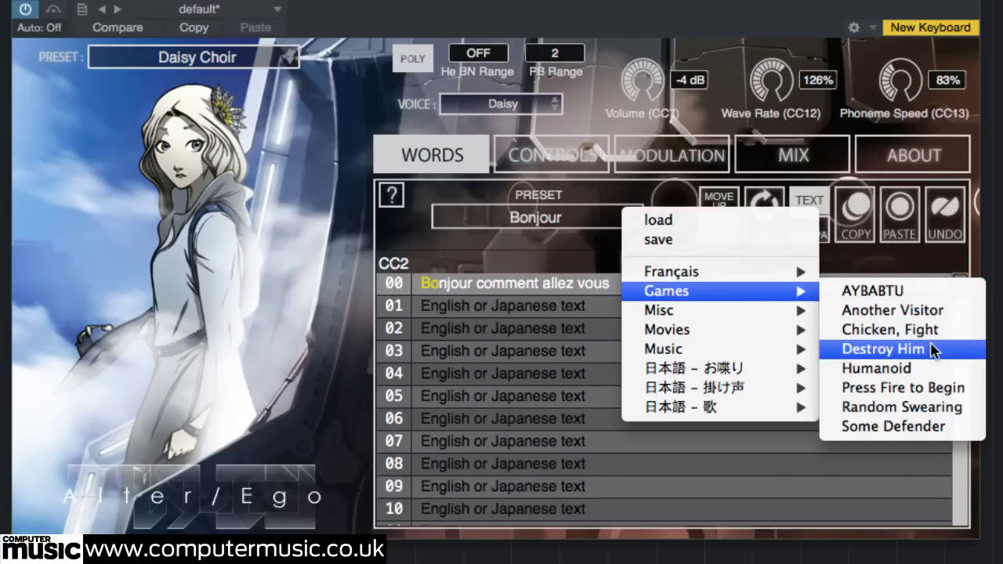
{"action": "left_click", "coordinate": [938, 386]}
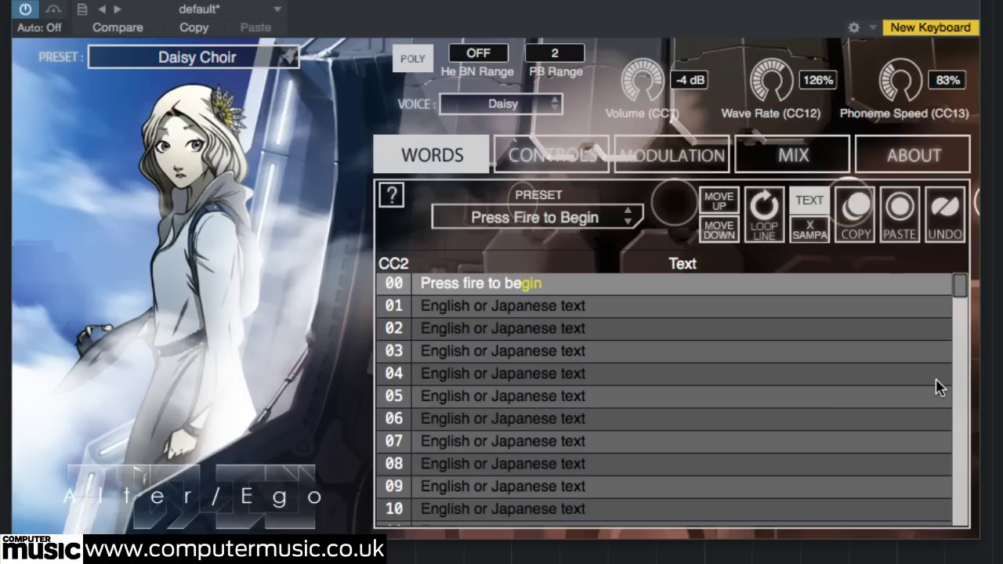
Step through Fitter Happier and Moonlight VT to the Music Non Stop phrase.
{"action": "left_click", "coordinate": [627, 223]}
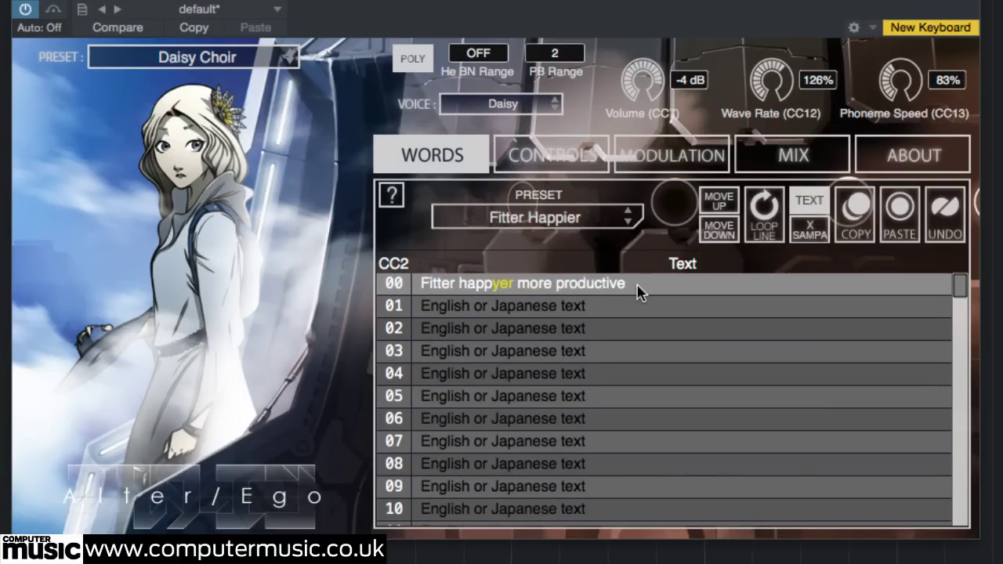
{"action": "left_click", "coordinate": [630, 220]}
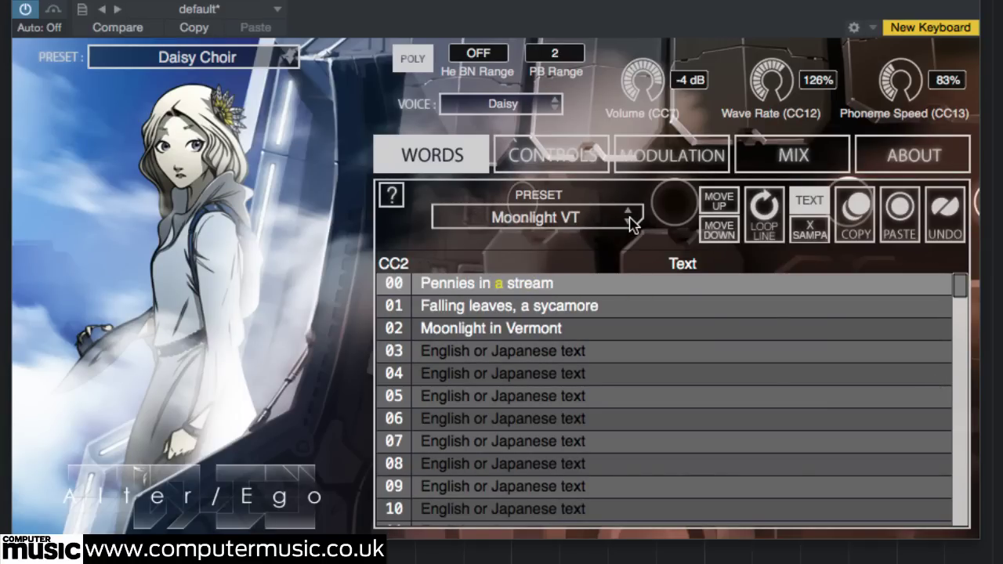
{"action": "left_click", "coordinate": [630, 222]}
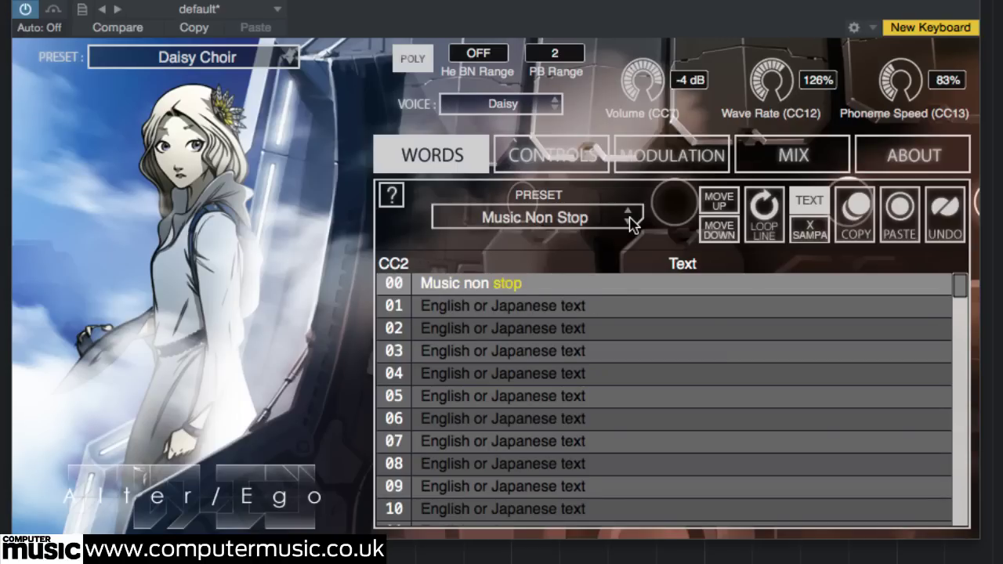
Rewrite lyric line 00 as 'Make music now'.
{"action": "double_click", "coordinate": [571, 285]}
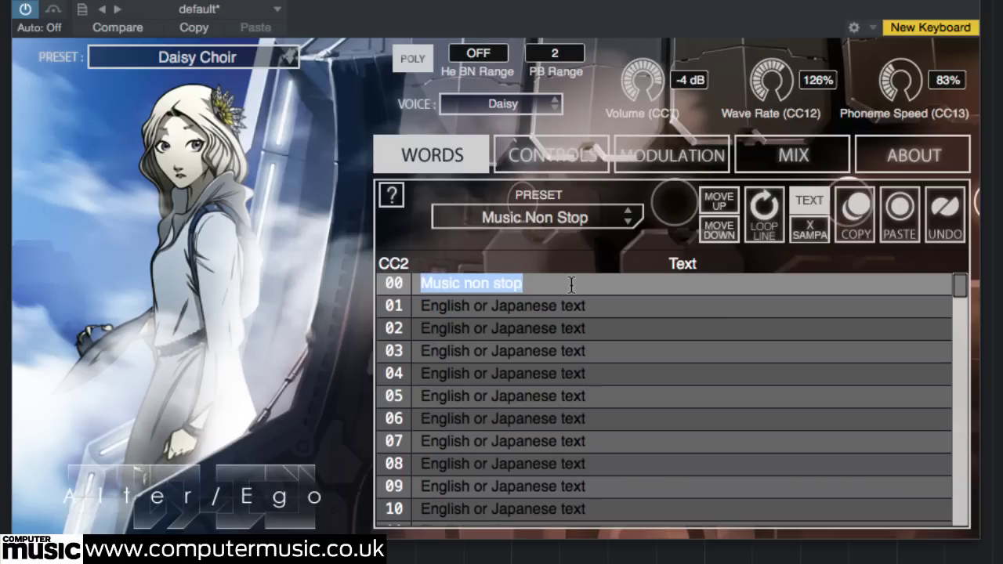
{"action": "type", "text": "Mka"}
{"action": "key", "text": "BackSpace"}
{"action": "key", "text": "BackSpace"}
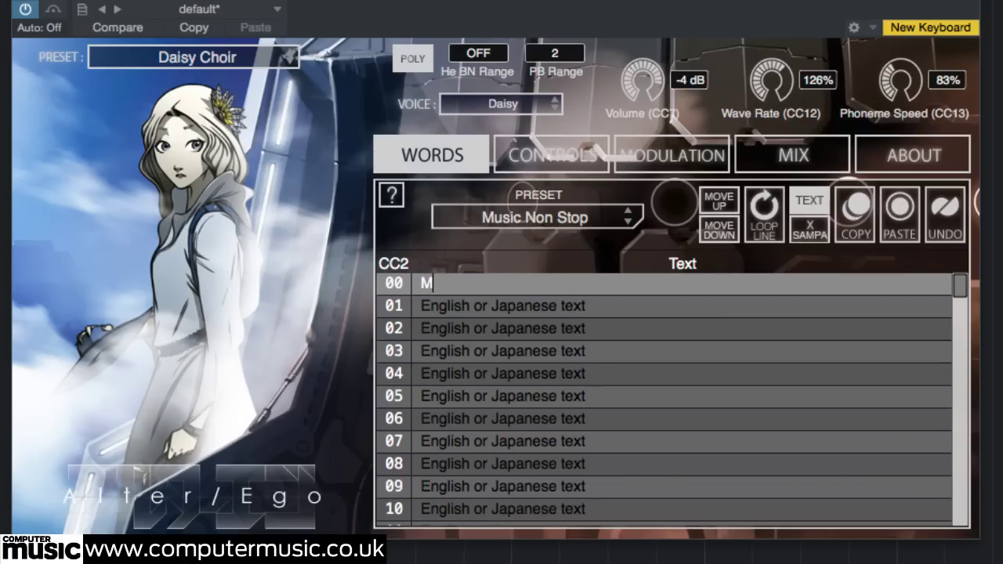
{"action": "type", "text": "ake music now"}
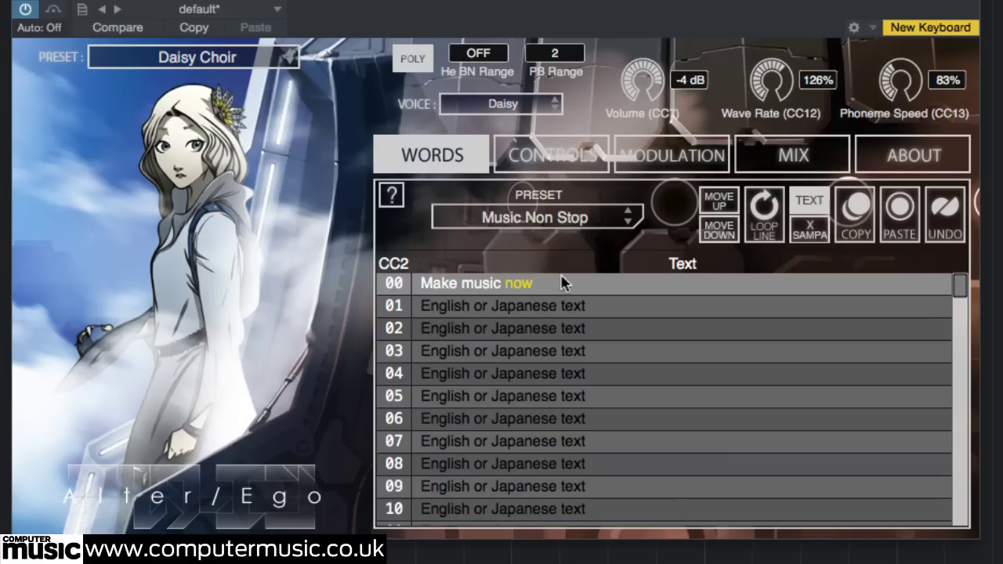
In the Controls panel, set Breath to 5% and Sibilance to 0%.
{"action": "left_click", "coordinate": [550, 154]}
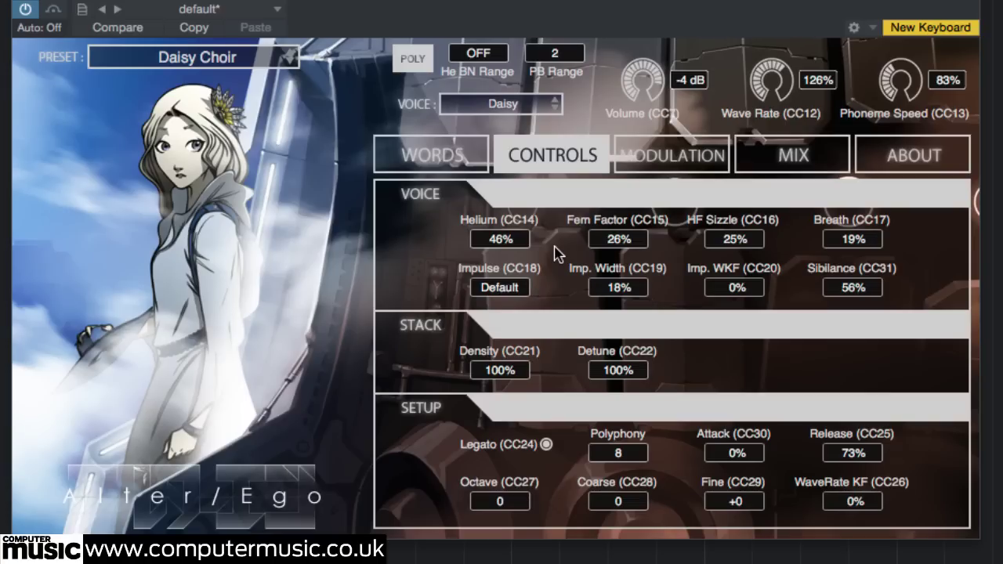
{"action": "left_click_drag", "start_coordinate": [845, 244], "coordinate": [851, 170]}
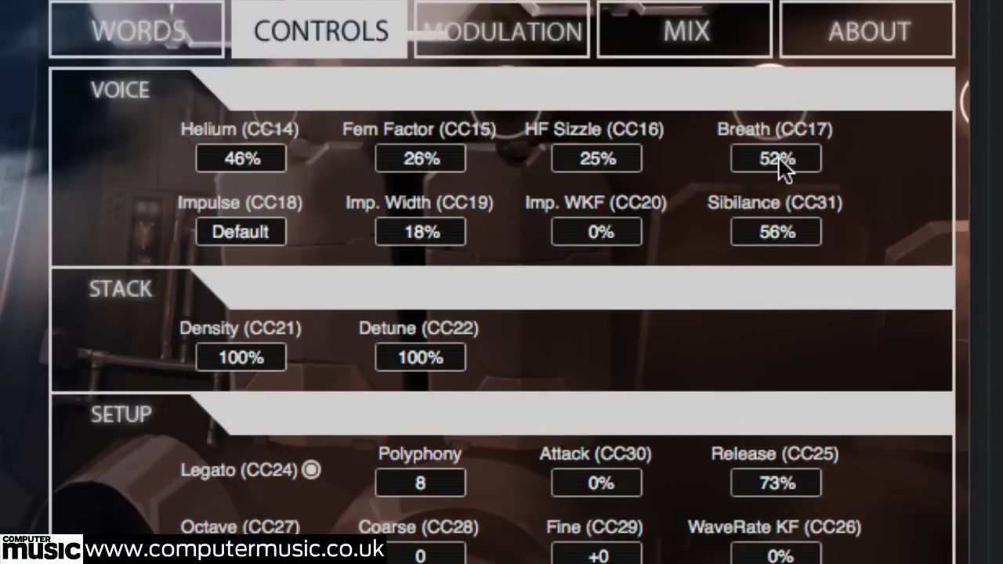
{"action": "left_click_drag", "start_coordinate": [779, 159], "coordinate": [765, 296]}
{"action": "left_click_drag", "start_coordinate": [779, 233], "coordinate": [764, 364]}
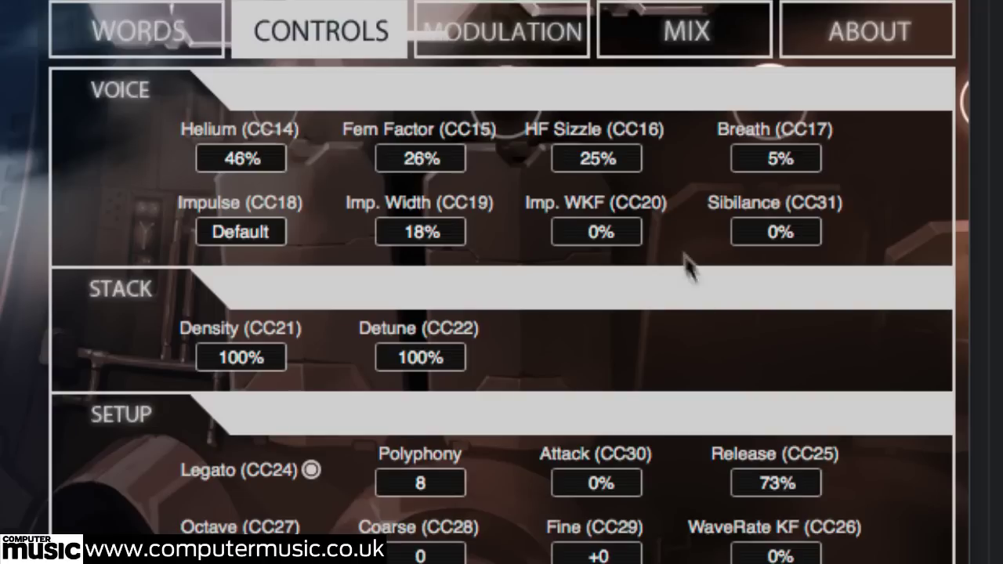
Set Fem Factor to 76% and Helium to 24%.
{"action": "left_click_drag", "start_coordinate": [430, 167], "coordinate": [446, 4]}
{"action": "left_click_drag", "start_coordinate": [416, 159], "coordinate": [417, 204]}
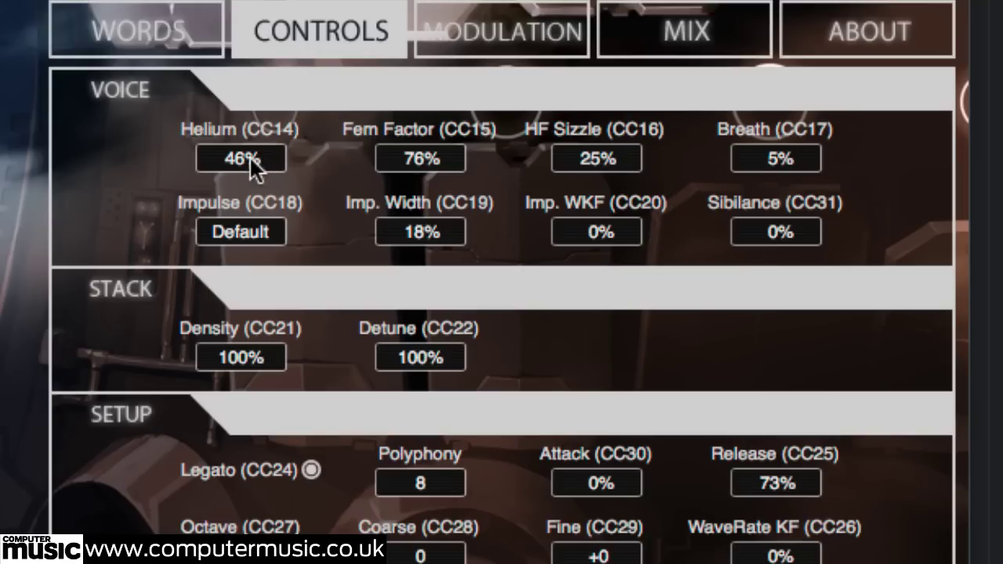
{"action": "left_click_drag", "start_coordinate": [246, 157], "coordinate": [249, 40]}
{"action": "left_click_drag", "start_coordinate": [243, 160], "coordinate": [226, 421]}
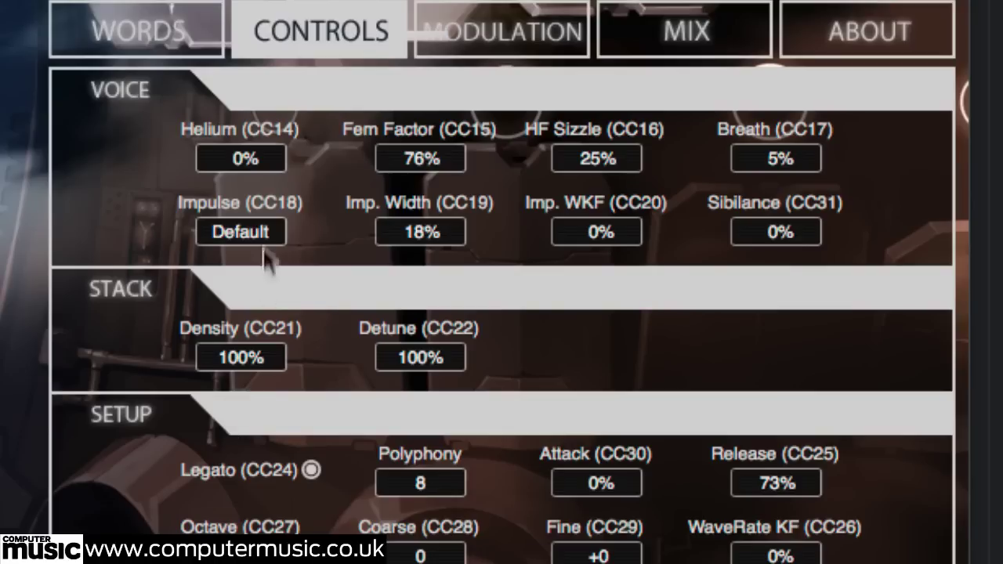
{"action": "left_click_drag", "start_coordinate": [244, 156], "coordinate": [249, 94]}
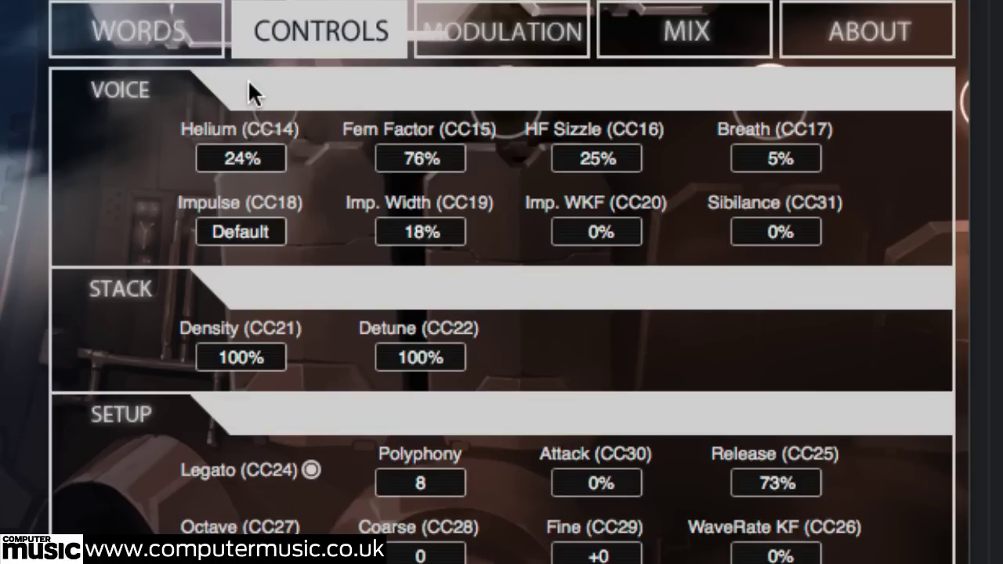